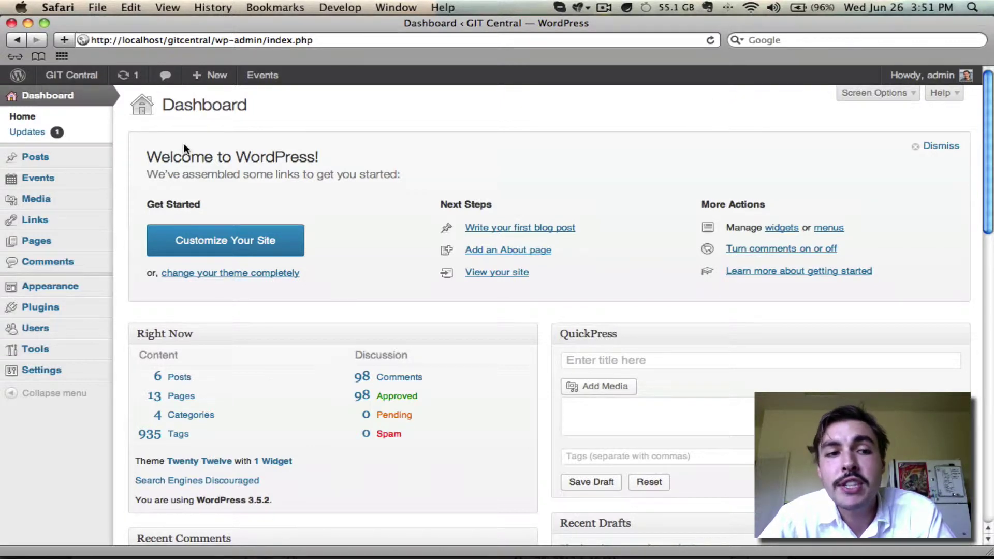
Open Events > Settings on the Additional Fields tab to see the DJ, Caterer and Theme Tonight fields.
mouse_move(87, 179)
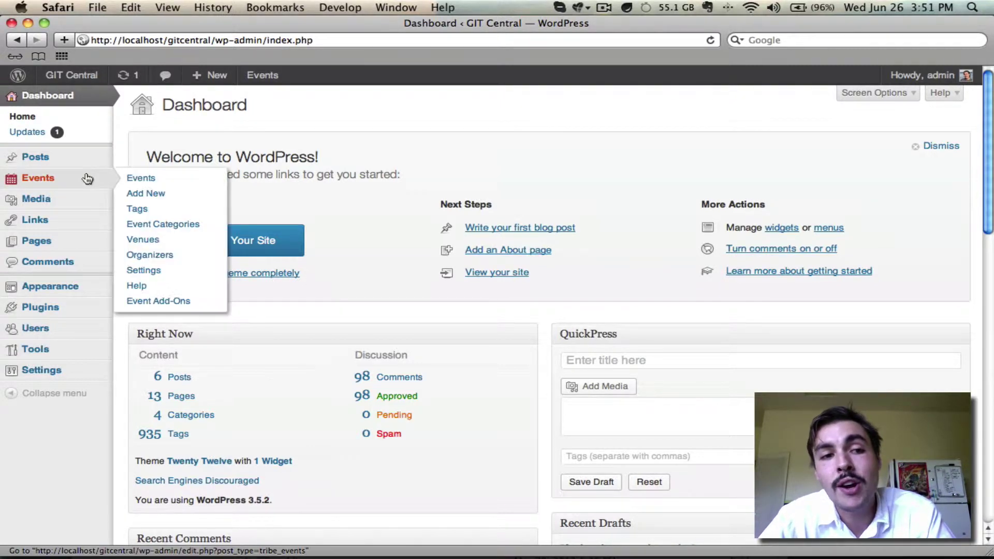
click(147, 270)
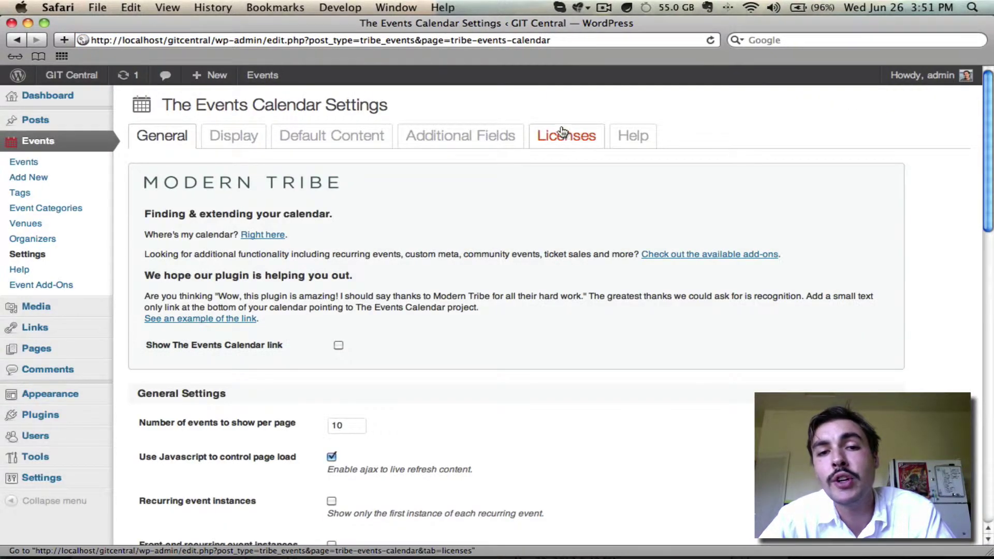
click(471, 137)
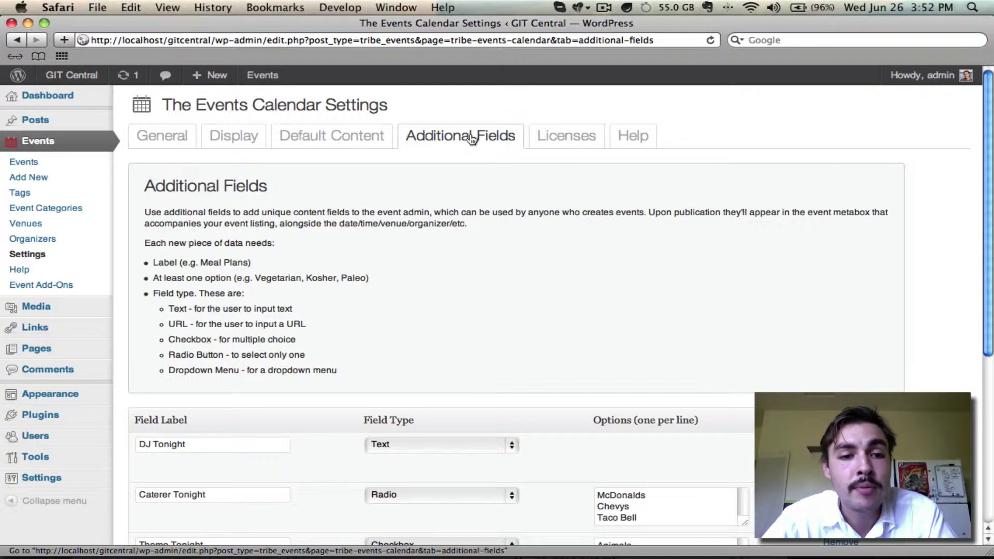
Add 'Pizza Hut' as a new line in the Caterer Tonight options.
scroll(441, 207, down, 5)
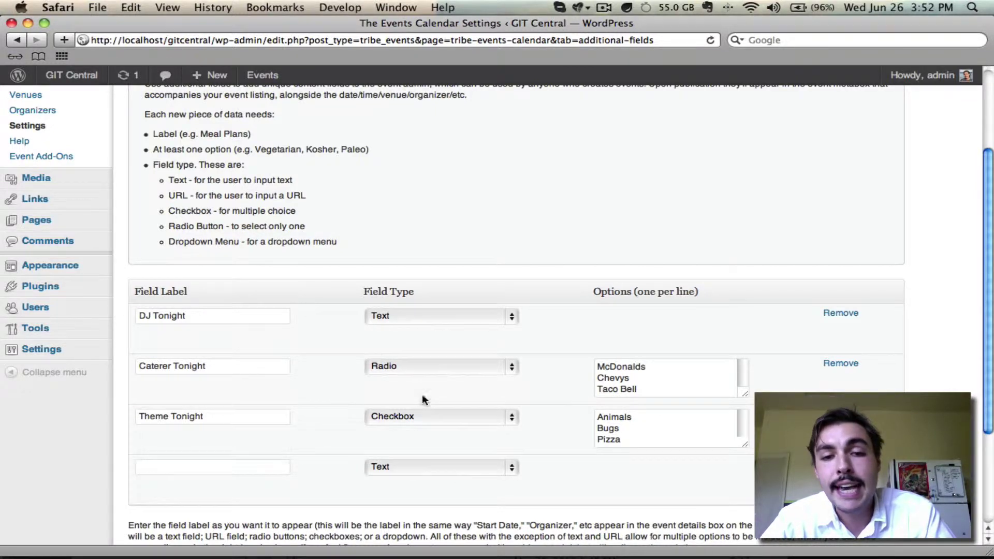
click(629, 378)
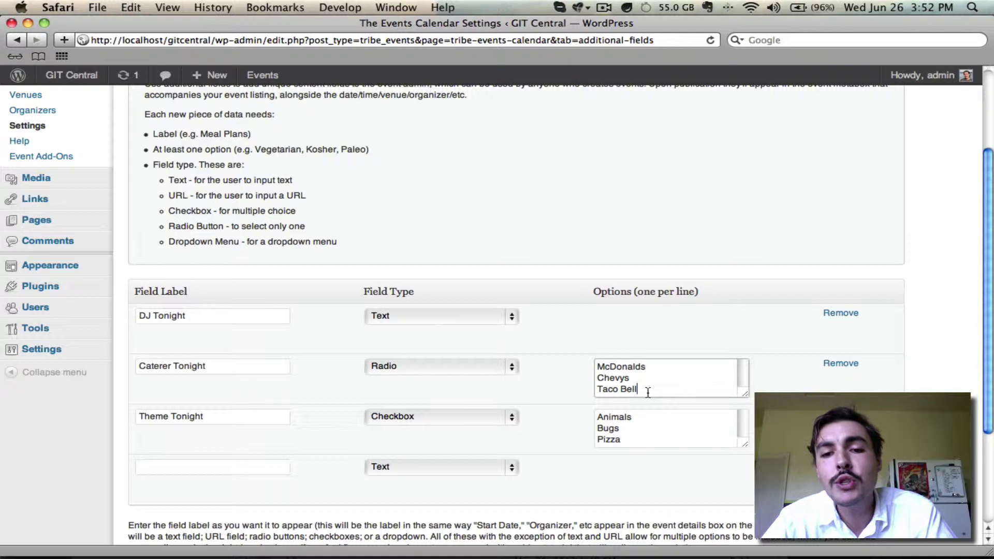
key(Up)
key(Up)
key(Down)
key(Down)
key(Return)
text(Pizza Hut)
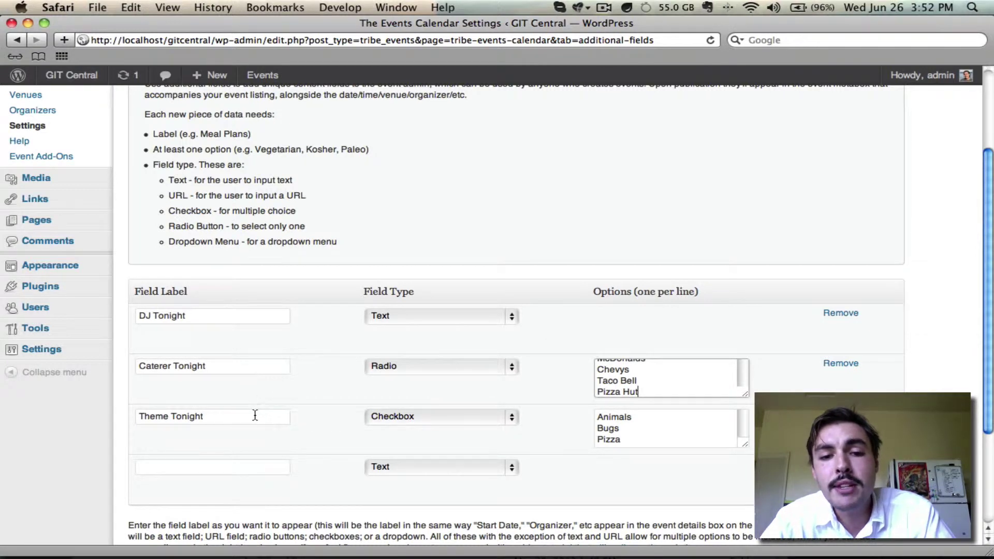
Add 'Nuns' as a new line in the Theme Tonight options.
click(630, 429)
key(Down)
key(Return)
text(Nuns)
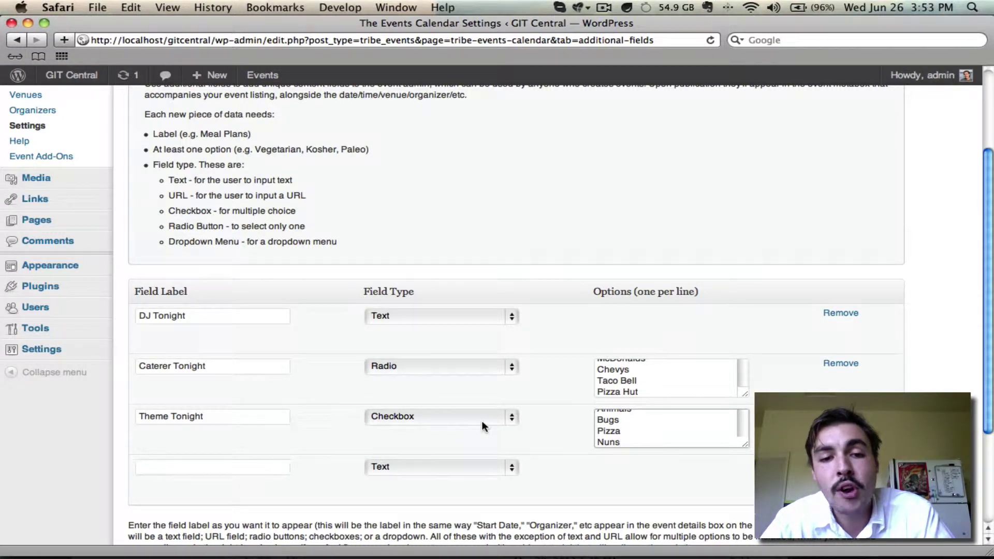
click(450, 469)
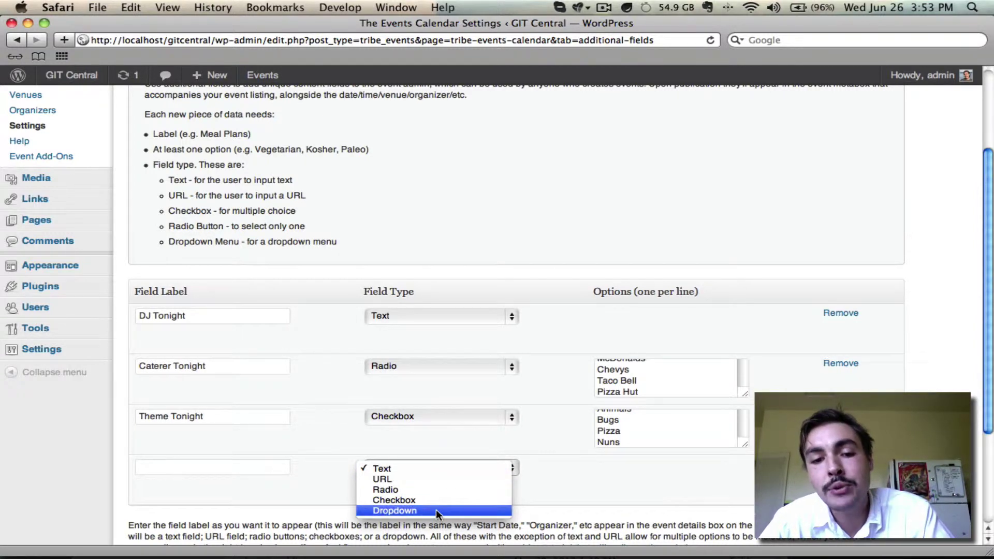
click(663, 468)
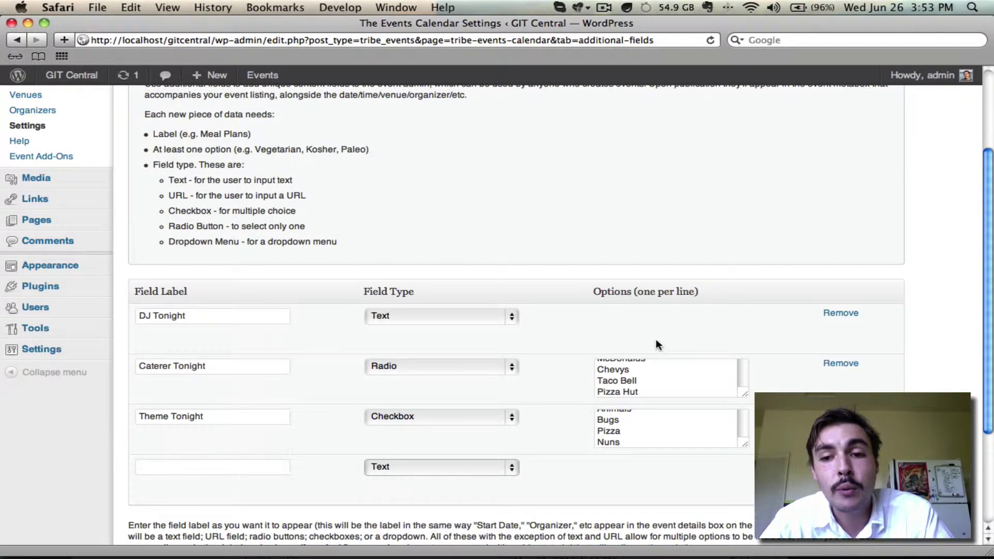
scroll(656, 342, down, 5)
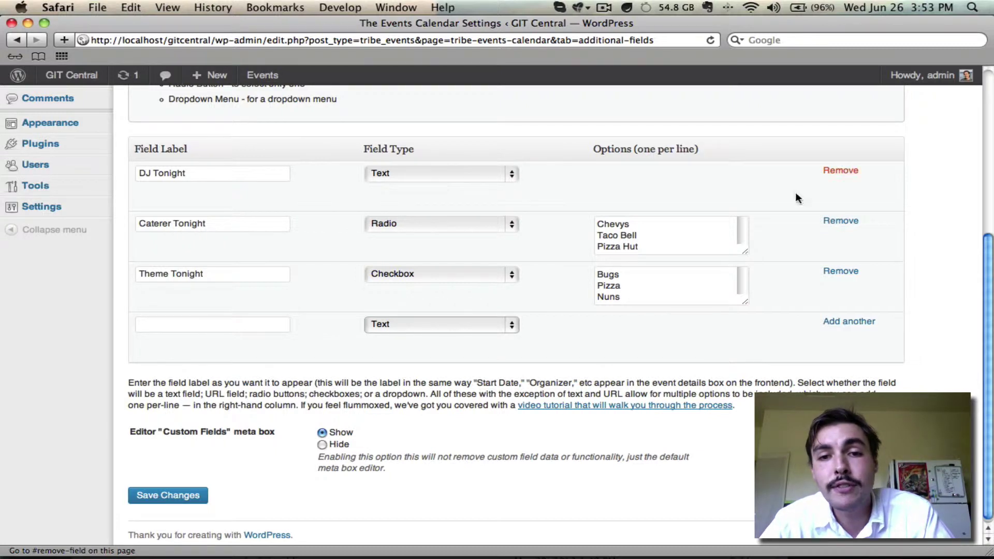
Delete and undo-restore the Pizza Hut caterer line, then save the Additional Fields settings.
click(640, 235)
key(Down)
key(BackSpace)
key(BackSpace)
key(BackSpace)
key(BackSpace)
key(BackSpace)
key(BackSpace)
key(BackSpace)
key(BackSpace)
key(BackSpace)
key(super+z)
key(Up)
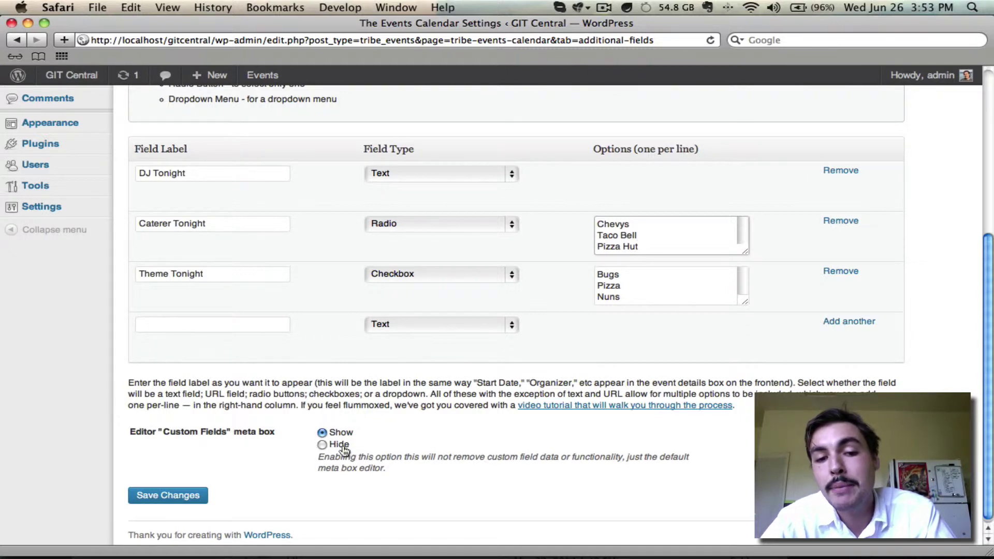
click(162, 494)
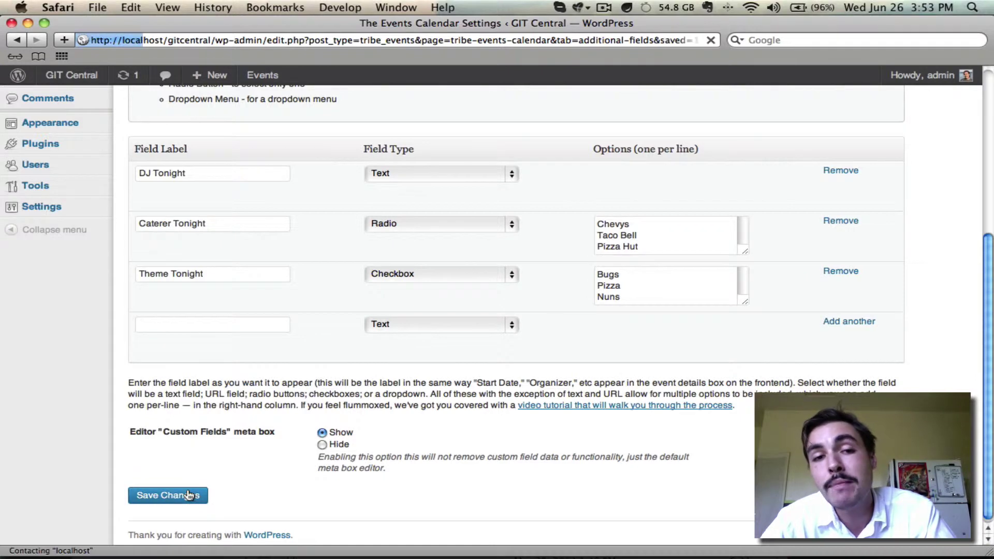
Create a new event titled 'Dj Session Part Tres' with description 'This will be great.'.
click(32, 178)
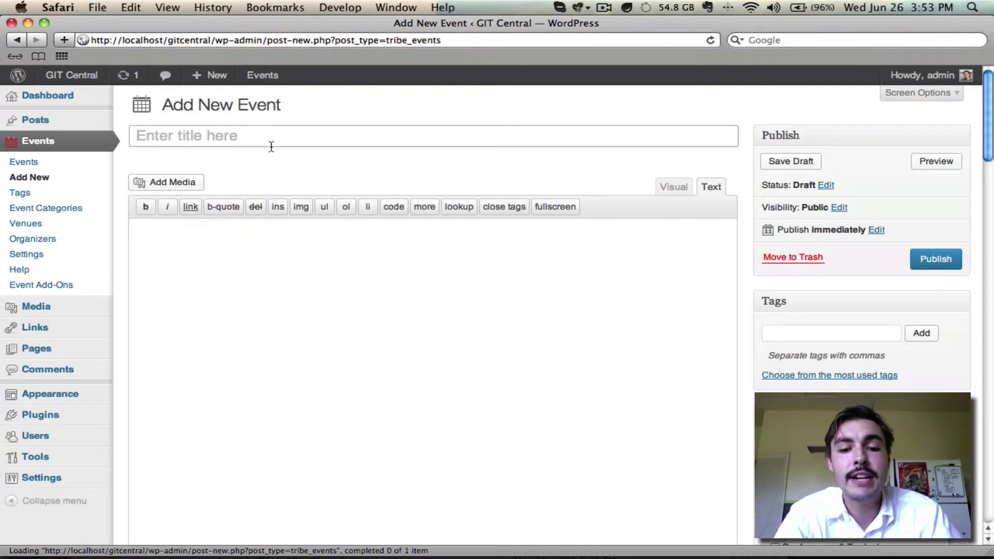
click(271, 143)
text(Dj Session Pa)
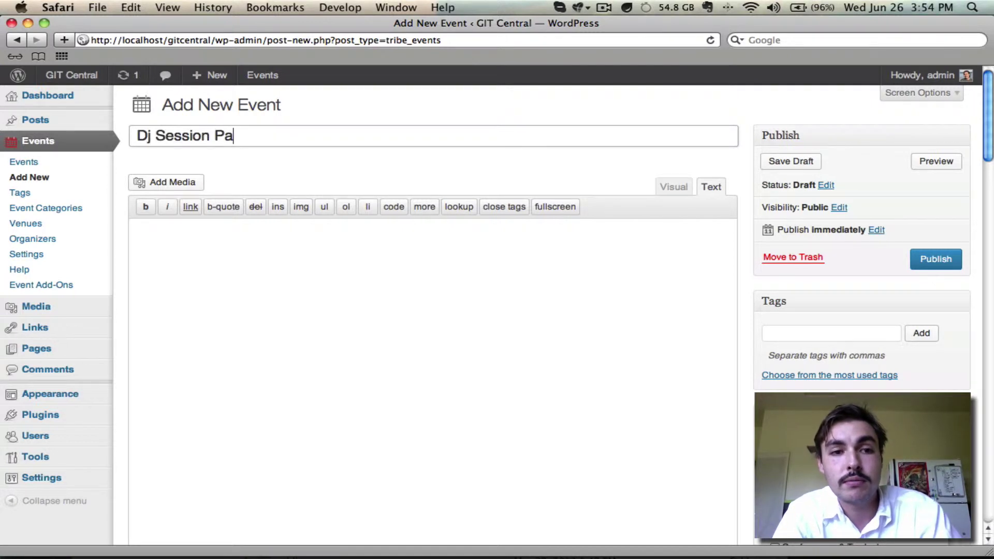
text(rt Tres)
key(Tab)
text(Thi)
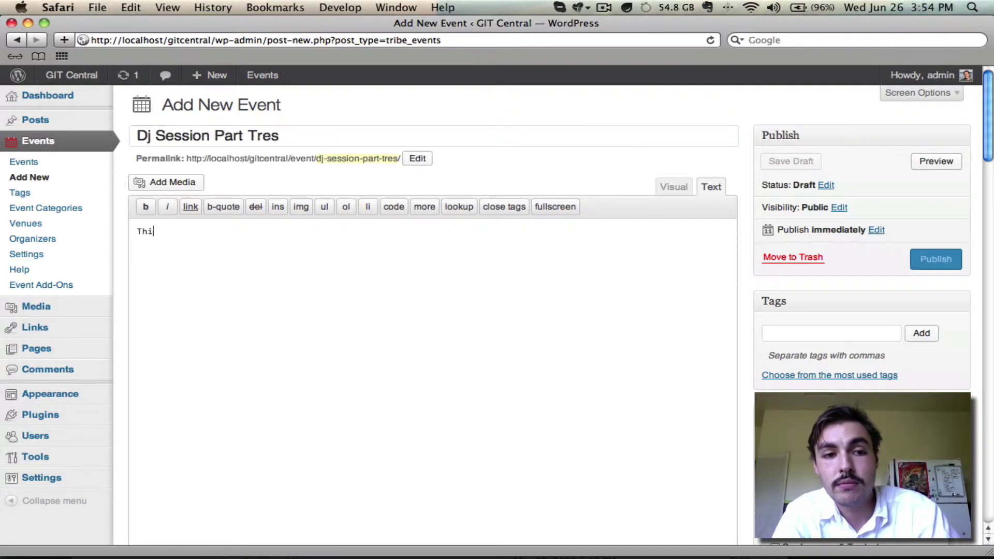
text(s will be great.)
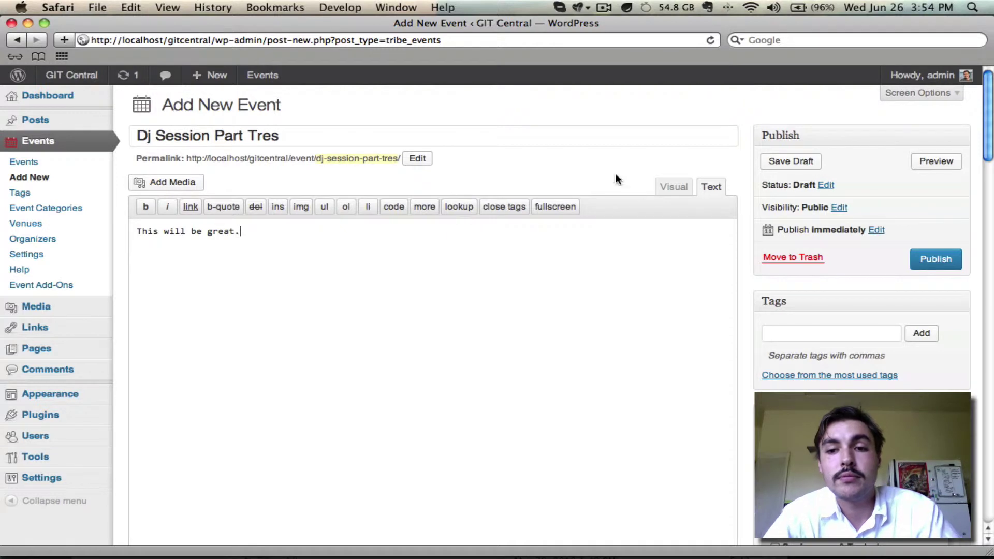
Set the venue to (Le) Poisson Rouge and choose a saved organizer.
scroll(791, 241, down, 15)
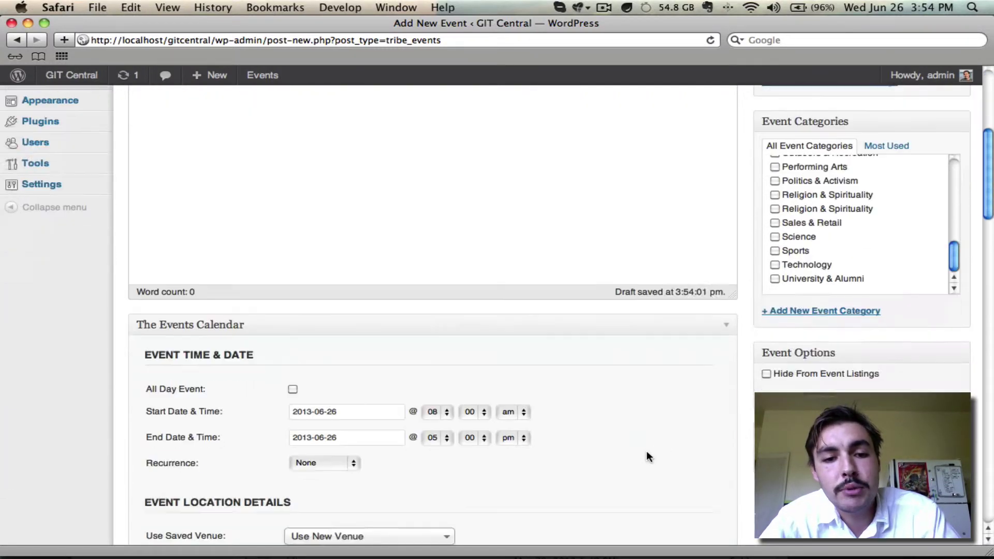
click(394, 238)
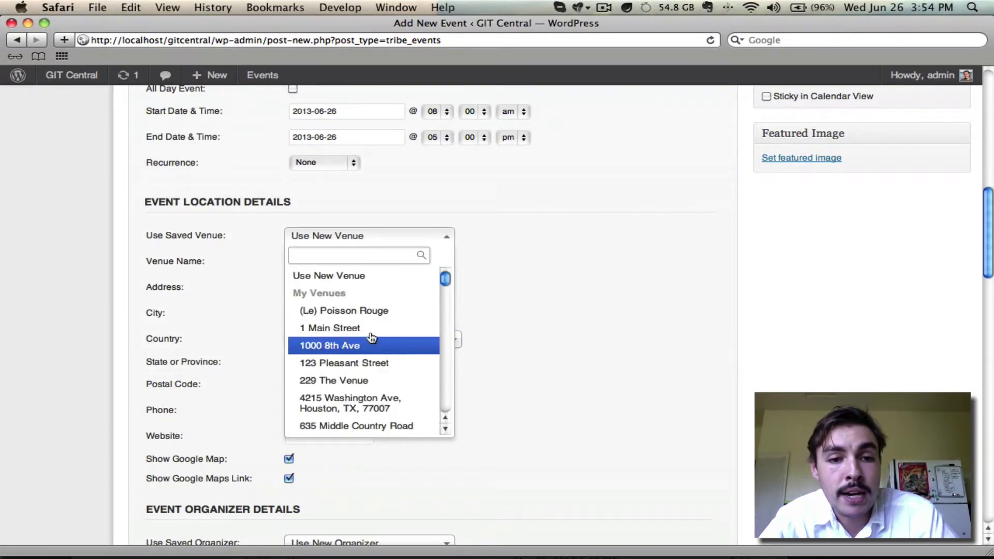
click(364, 318)
scroll(466, 238, down, 5)
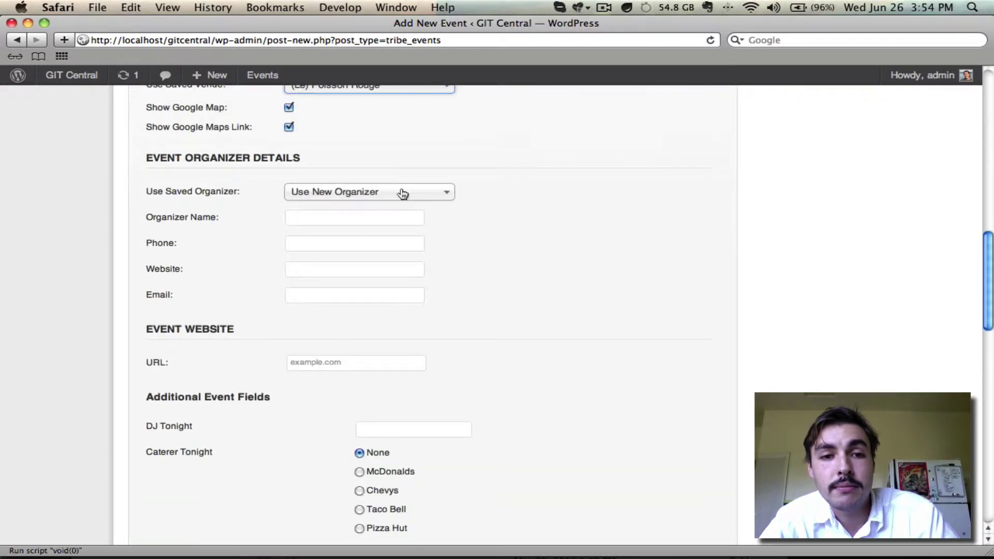
click(402, 193)
click(385, 284)
scroll(586, 262, down, 5)
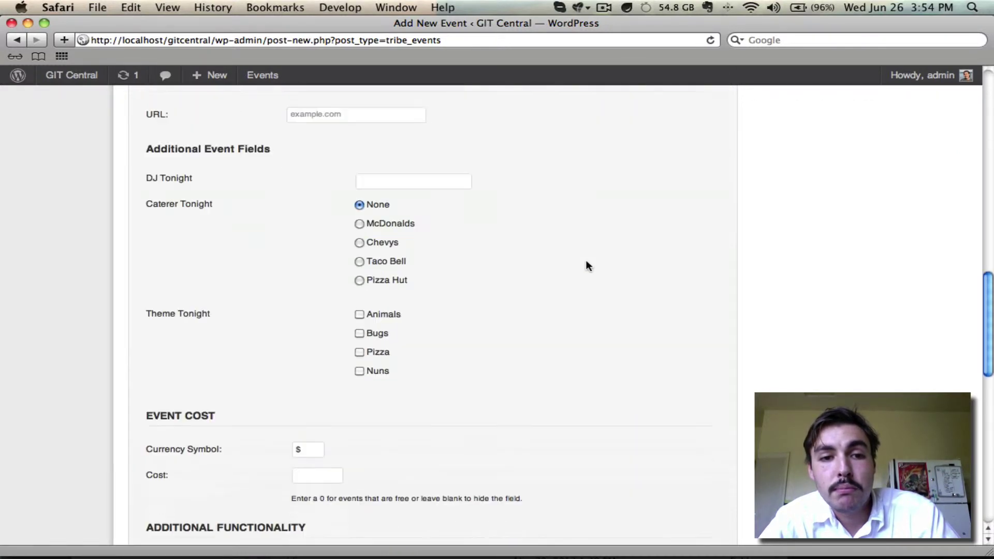
Enter the DJ's name in the DJ Tonight field.
scroll(455, 206, up, 3)
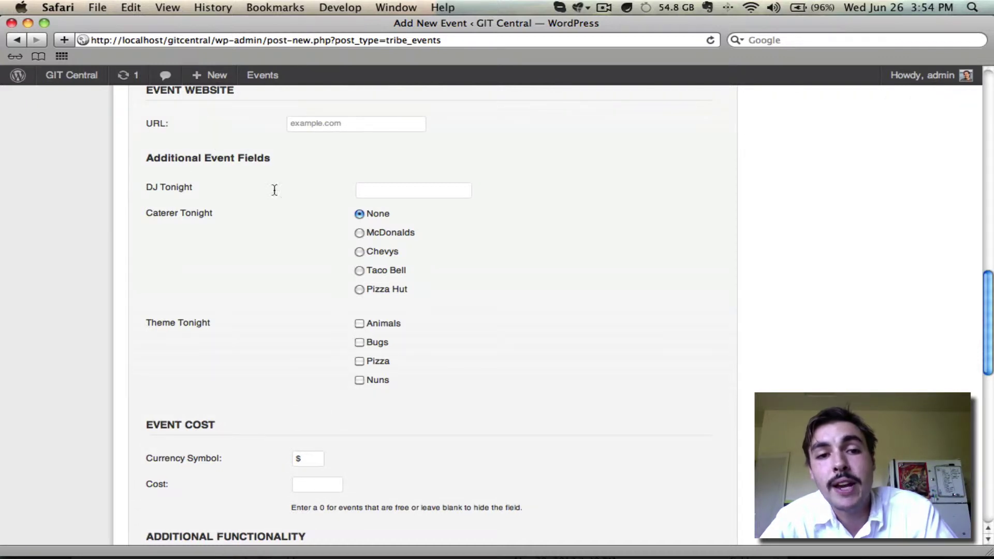
click(380, 191)
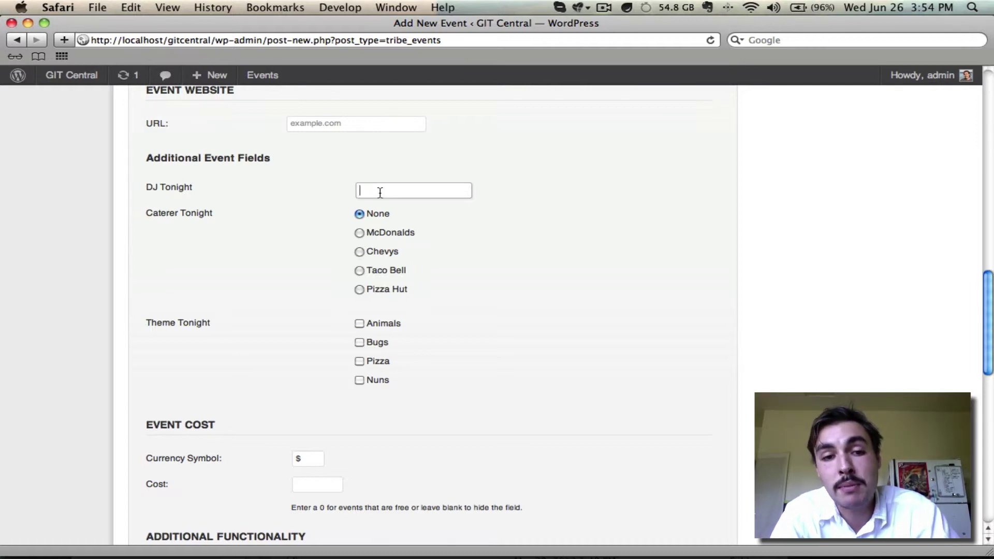
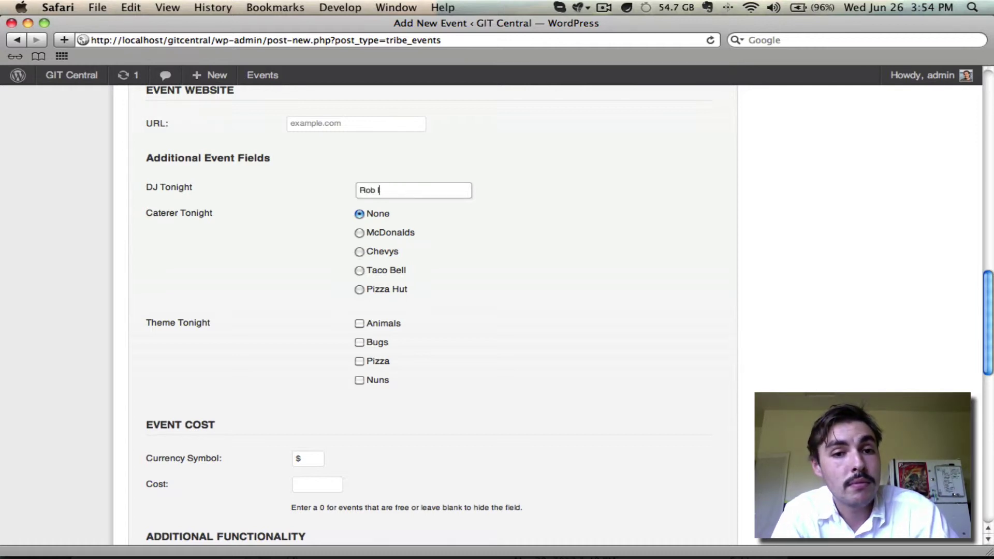
key(Tab)
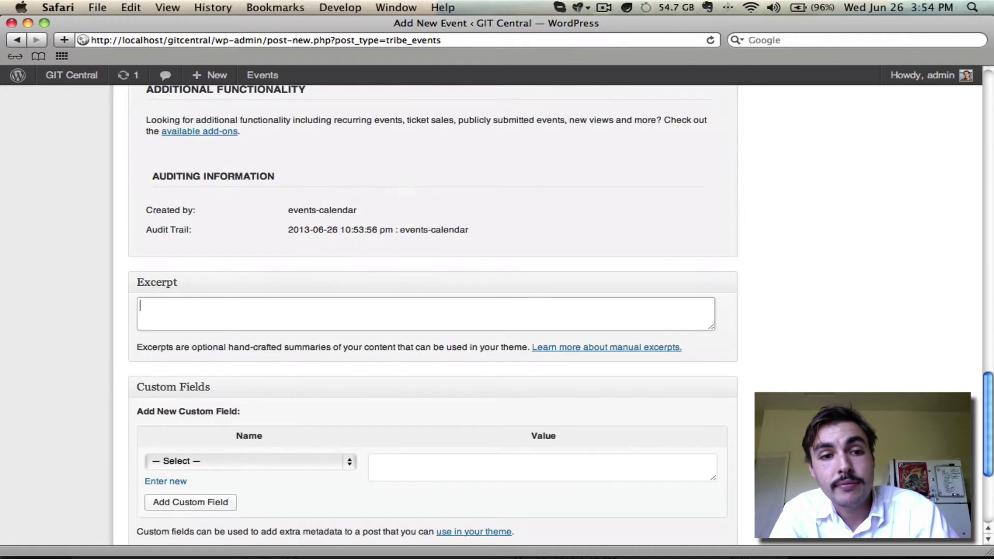
Choose Taco Bell as the caterer, tick the Pizza theme, and publish the event.
scroll(308, 477, up, 10)
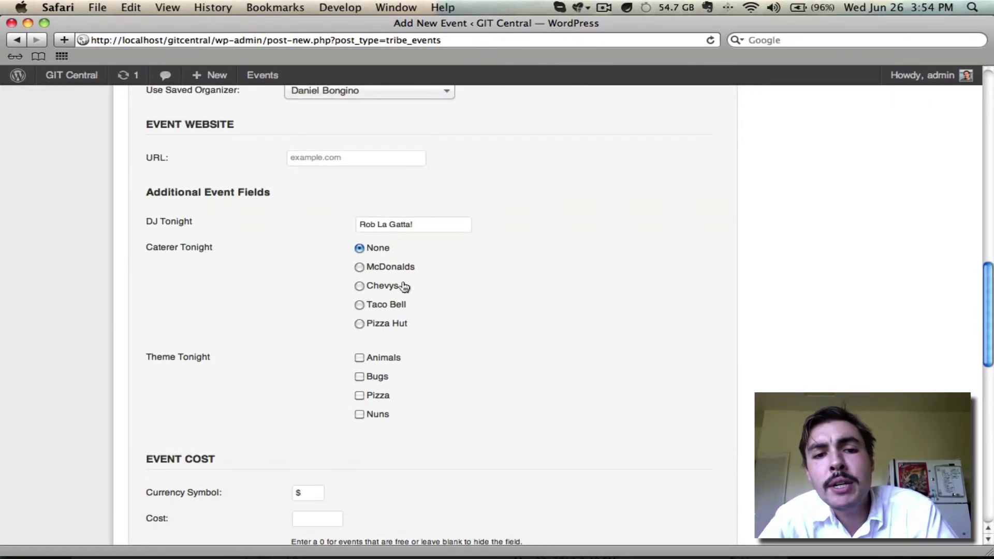
click(393, 306)
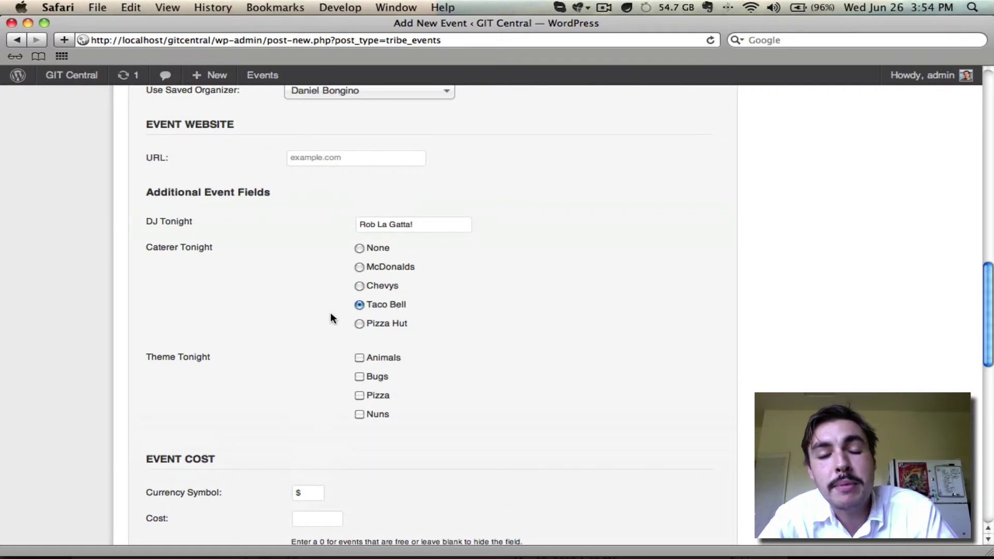
click(360, 395)
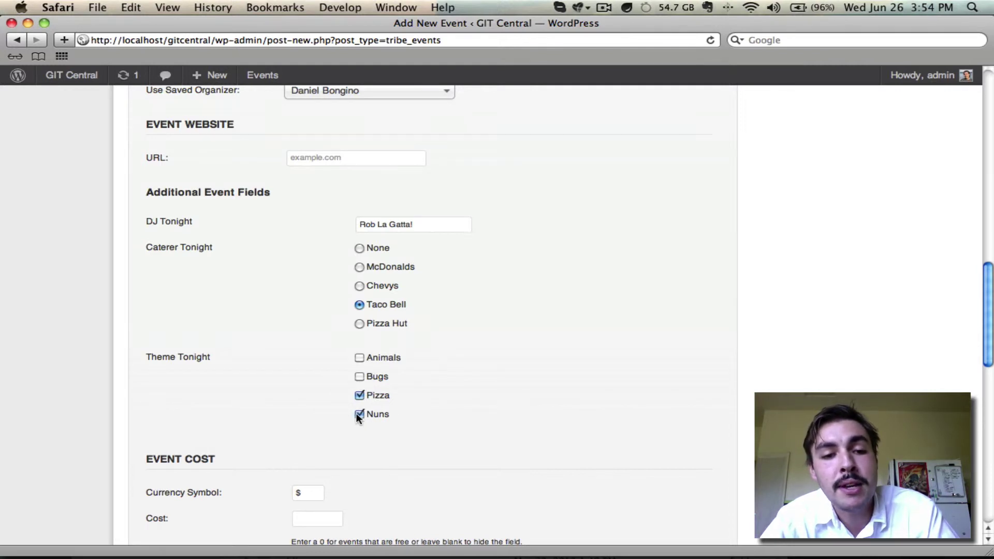
scroll(409, 377, up, 20)
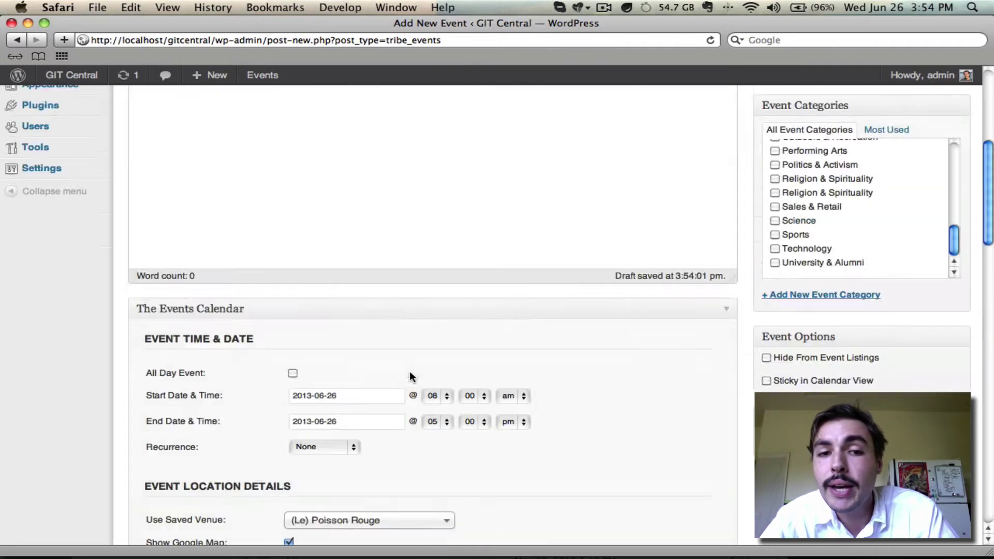
click(924, 256)
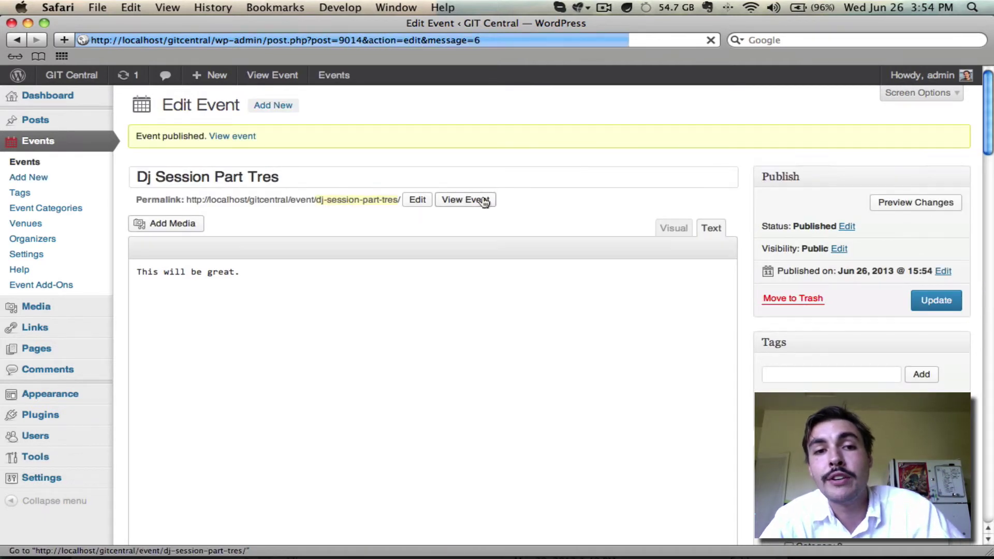
View the event's public page in a new tab, checking its Tonight details and venue map.
super+click(483, 200)
key(ctrl+Tab)
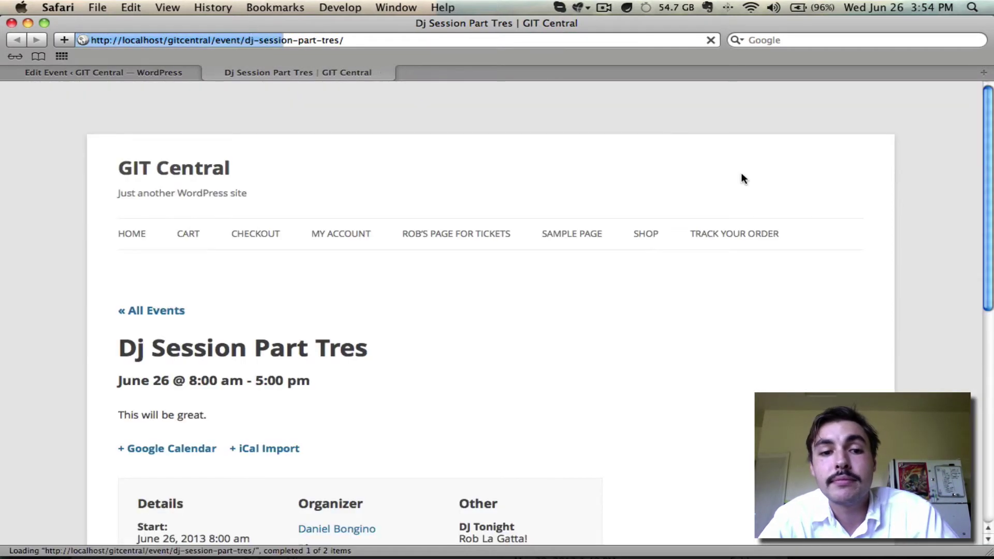
scroll(743, 175, down, 5)
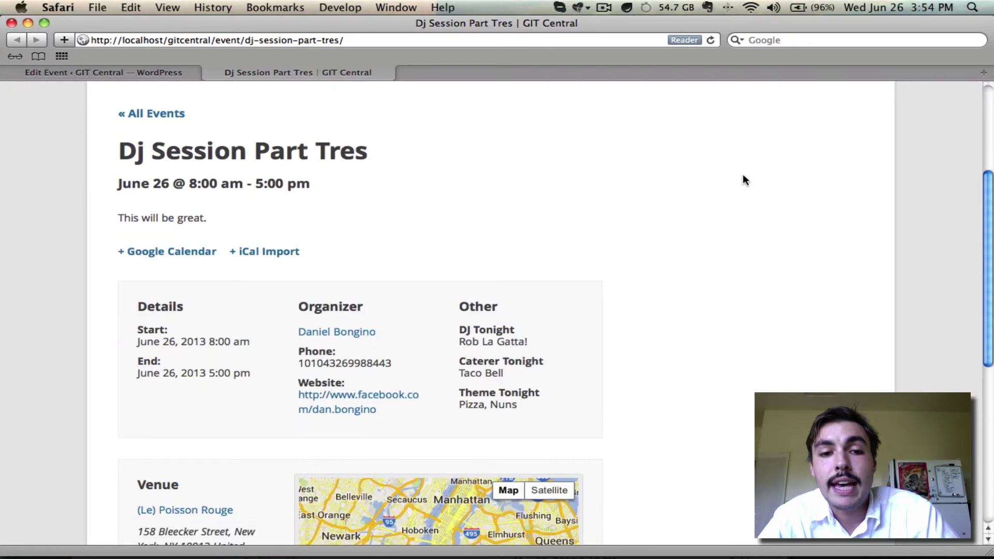
scroll(743, 176, down, 2)
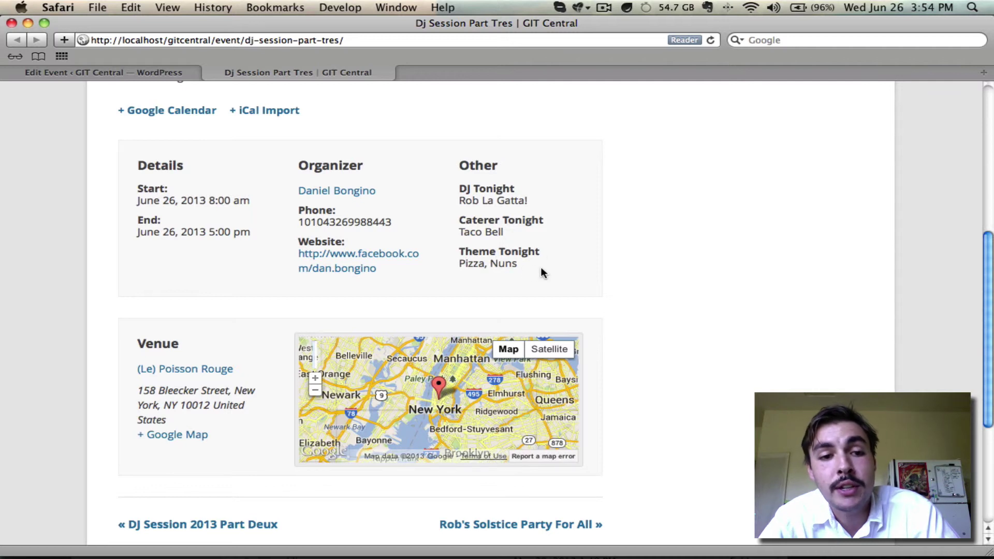
scroll(592, 190, up, 5)
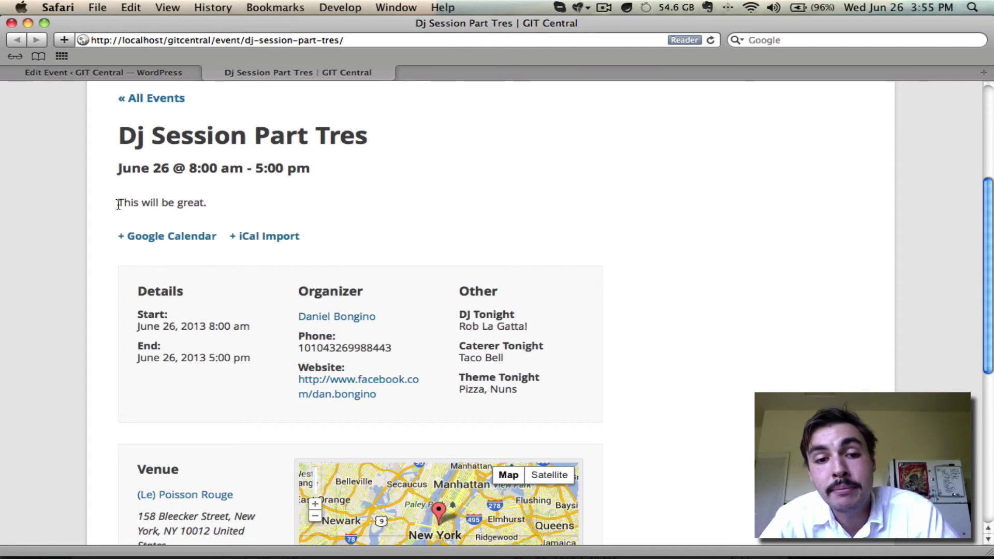
scroll(367, 126, down, 5)
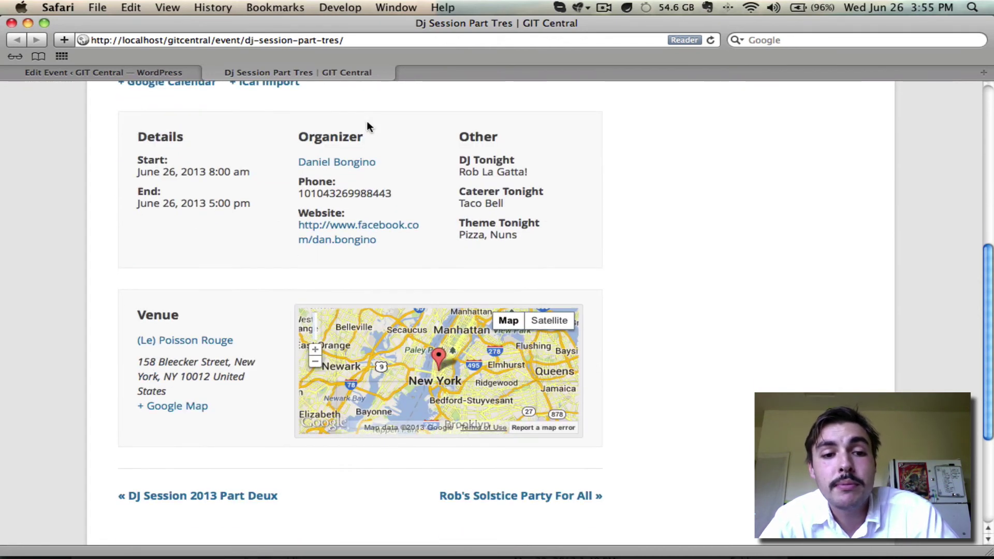
scroll(367, 127, down, 4)
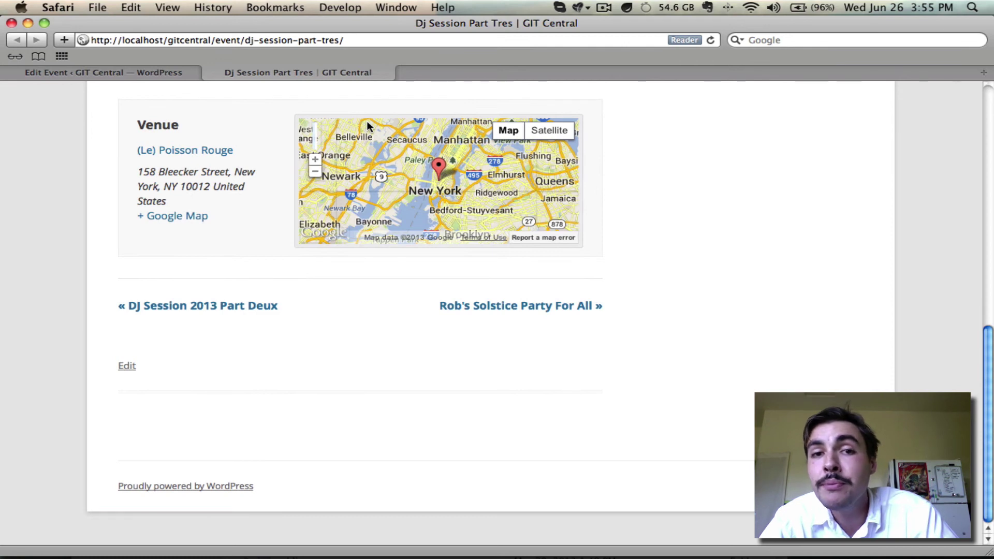